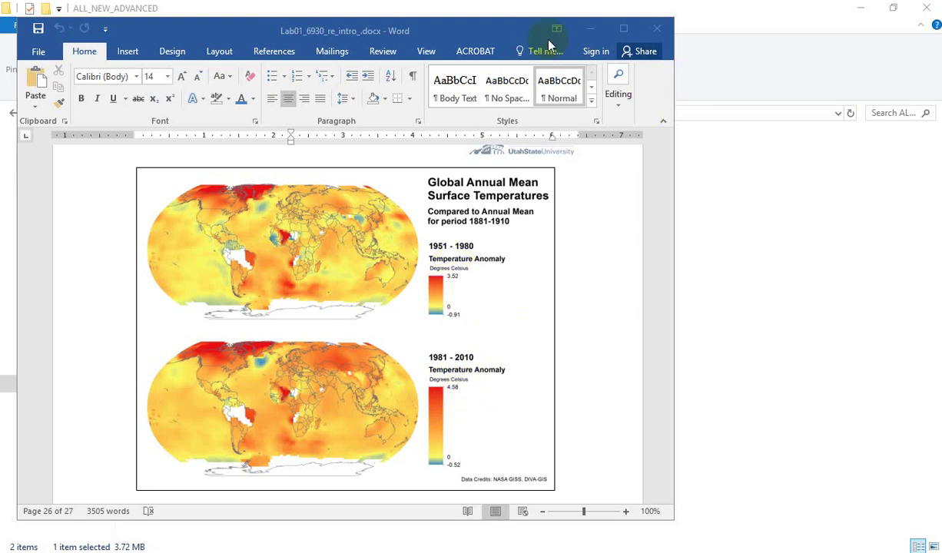
Step: Minimize the file window and the lab document to reveal the ArcMap window
click(726, 42)
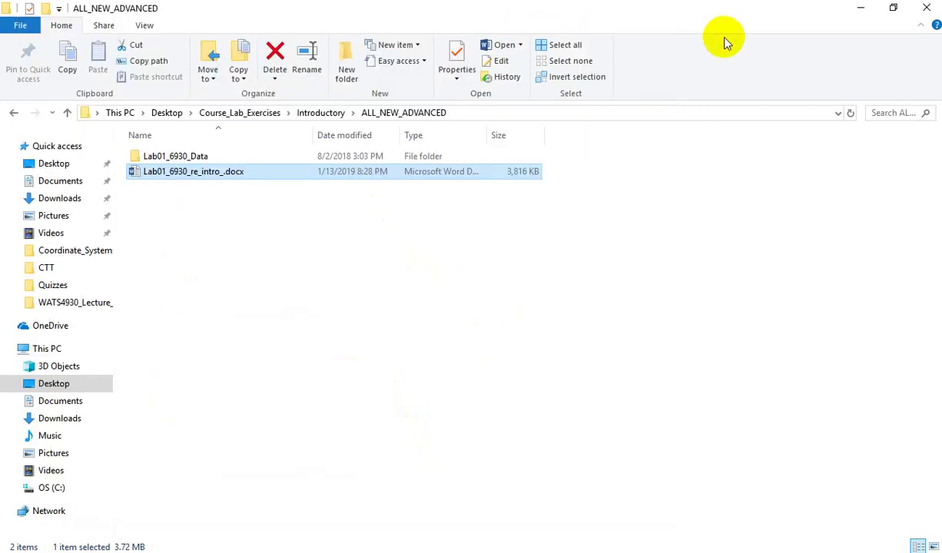
click(862, 10)
click(588, 29)
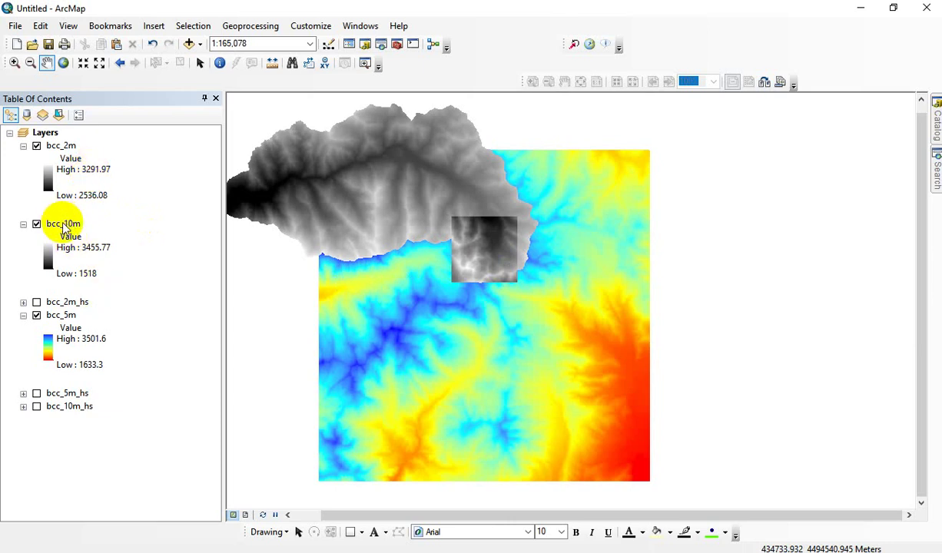
Step: Move bcc_10m below bcc_5m_hs, then toggle bcc_5m off and on to check the draw order
drag(64, 227, 76, 401)
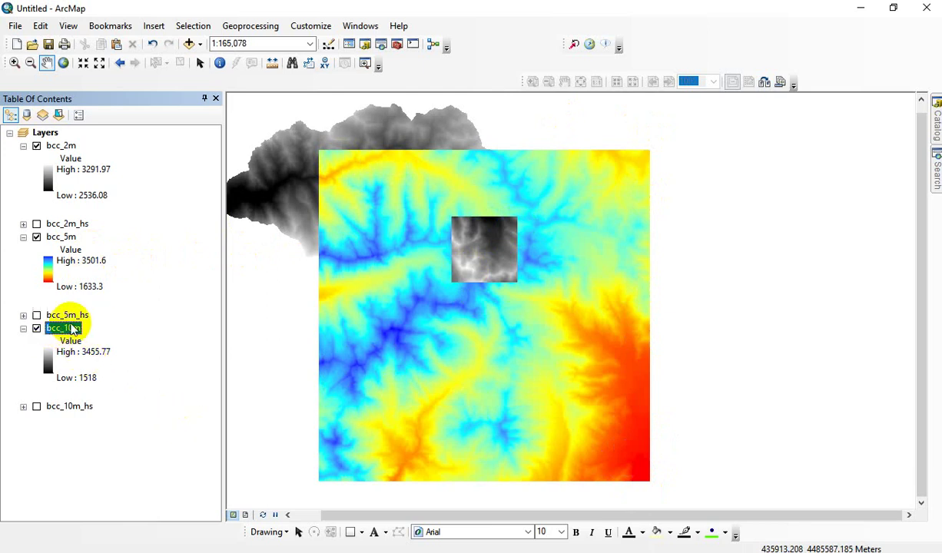
click(37, 237)
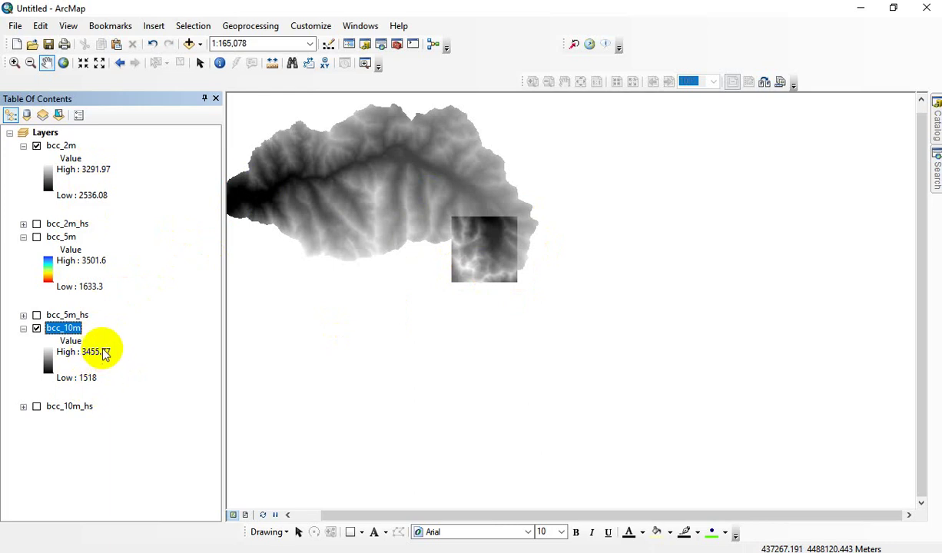
click(36, 236)
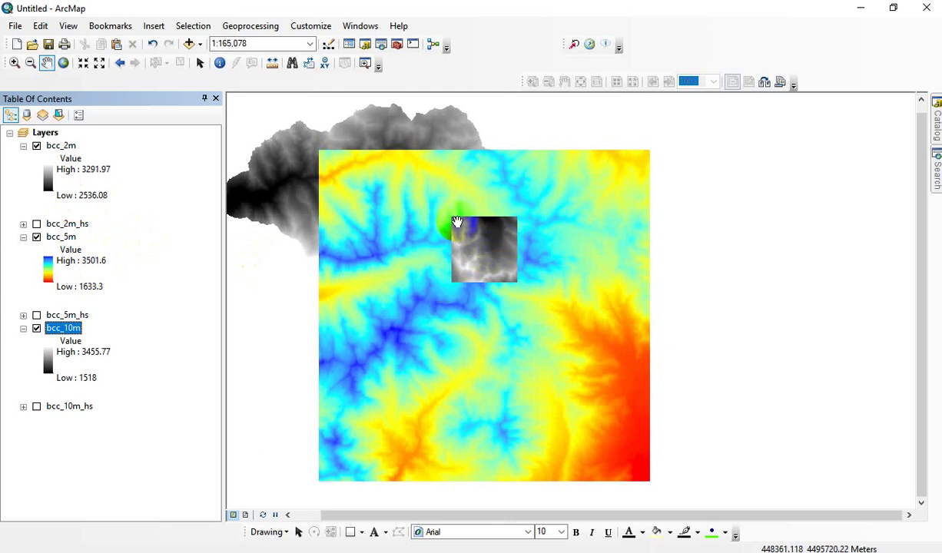
Step: Zoom in on the 2 m square and give bcc_2m the red-yellow-cyan-blue colour ramp
click(492, 243)
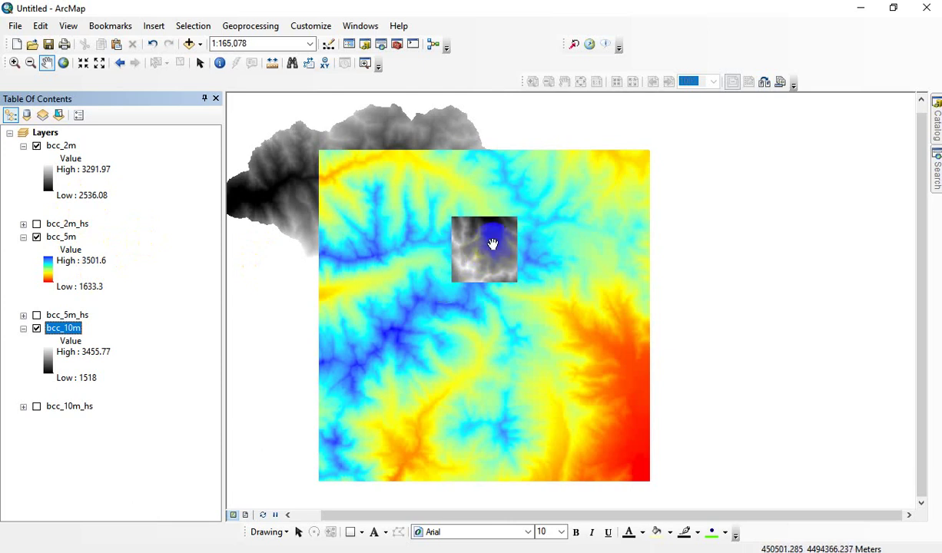
click(14, 63)
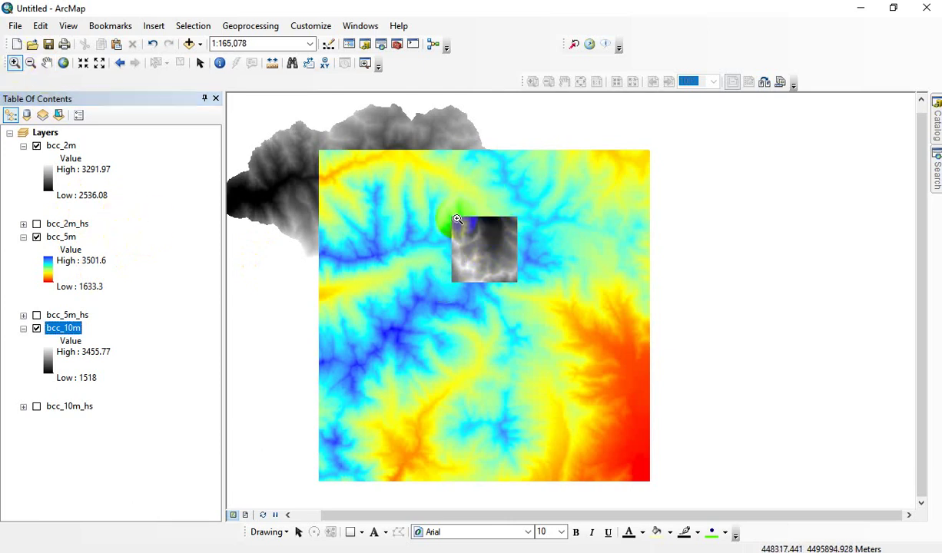
drag(452, 219, 507, 274)
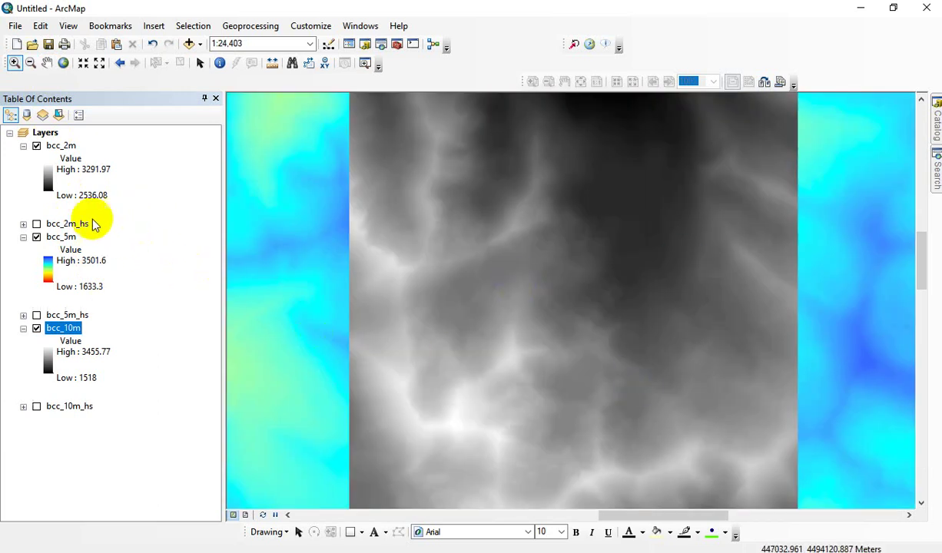
click(48, 182)
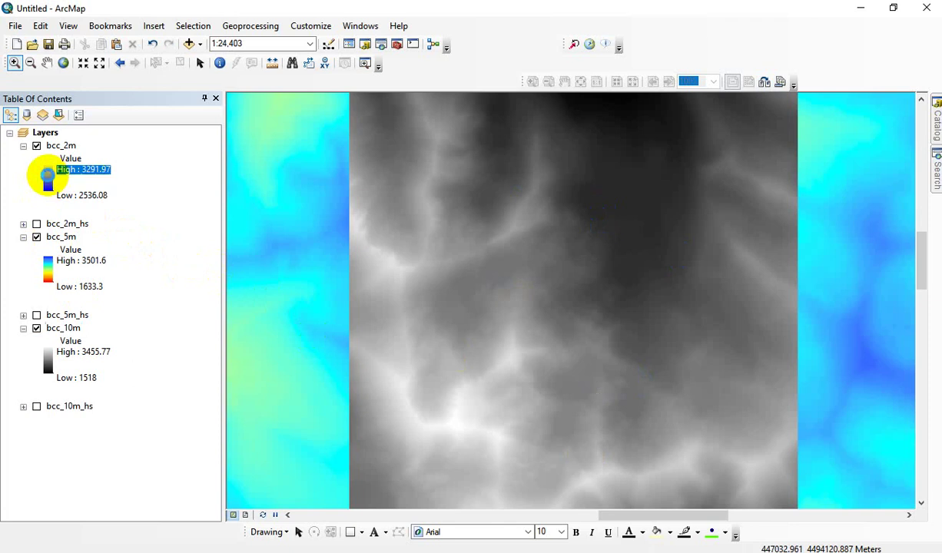
click(131, 222)
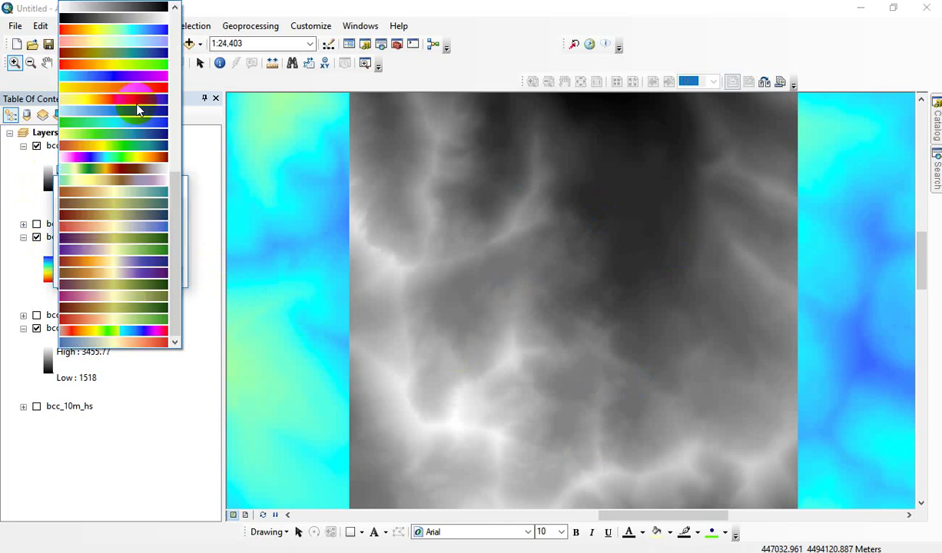
click(143, 29)
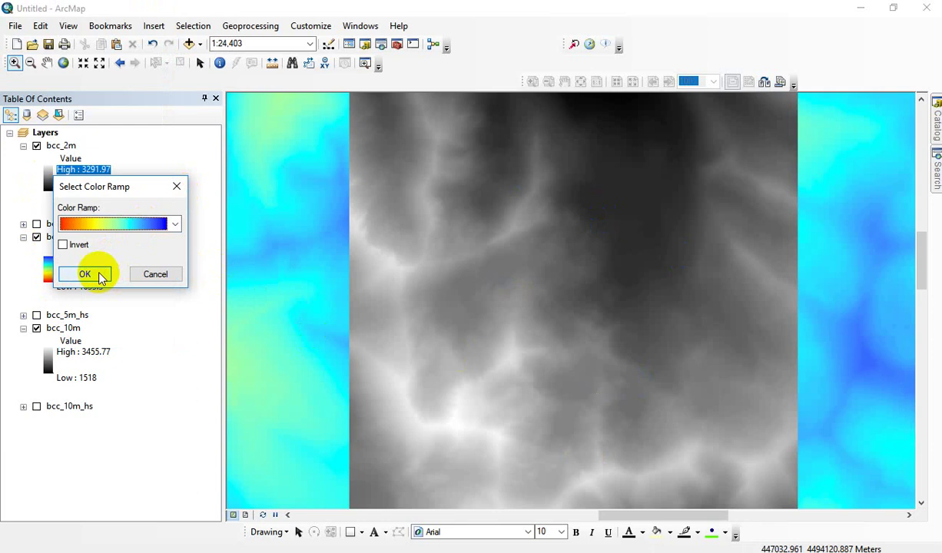
click(91, 273)
Step: Apply the same red-yellow-cyan-blue colour ramp to bcc_10m
click(48, 356)
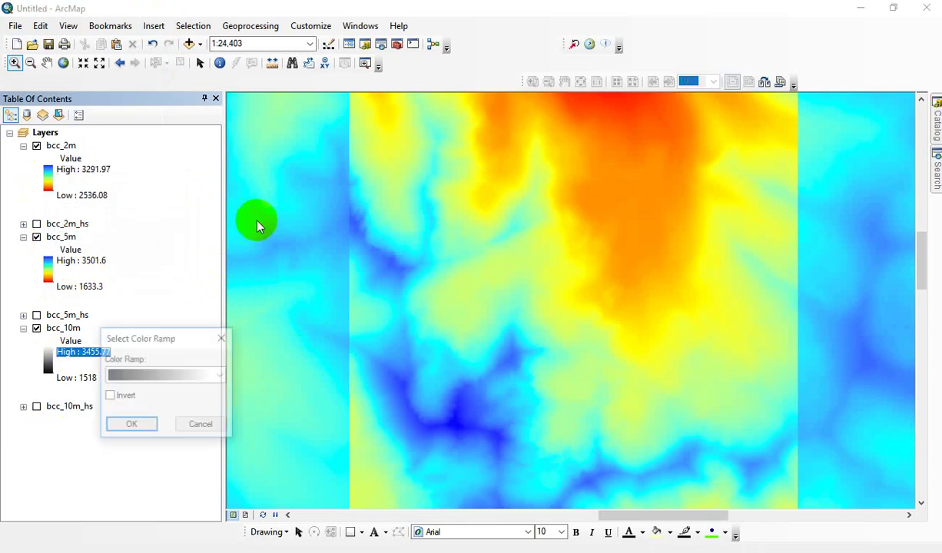
click(179, 377)
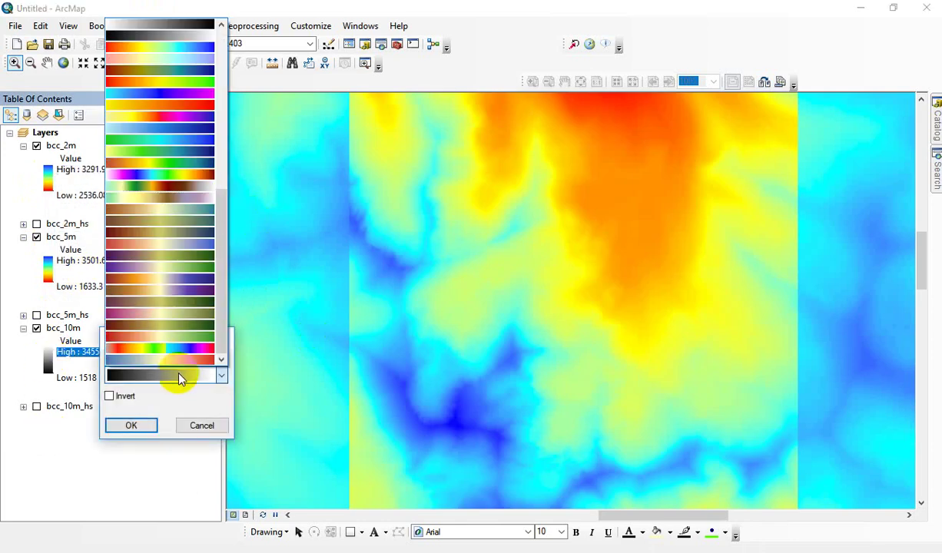
click(168, 51)
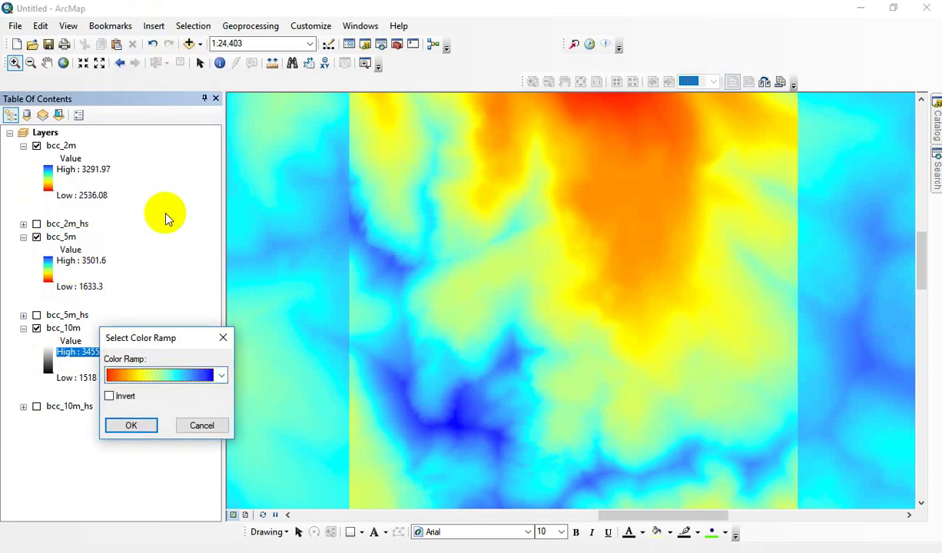
click(133, 427)
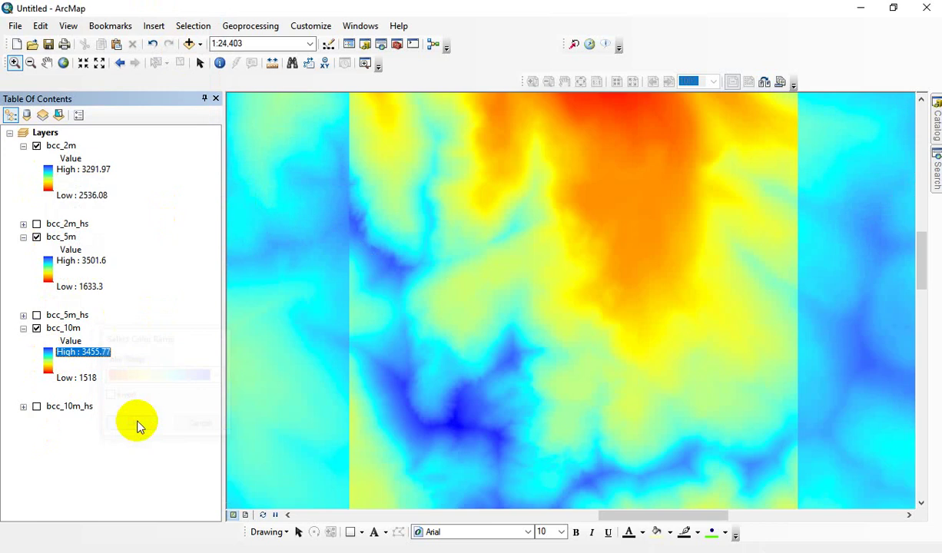
Step: Zoom the map to bcc_5m's full extent and switch off the bcc_2m layer
right_click(63, 239)
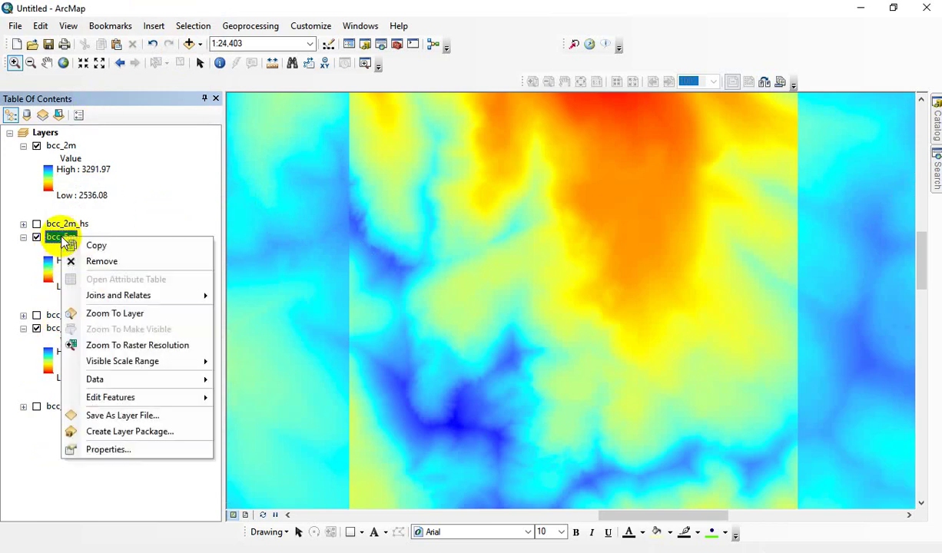
click(117, 313)
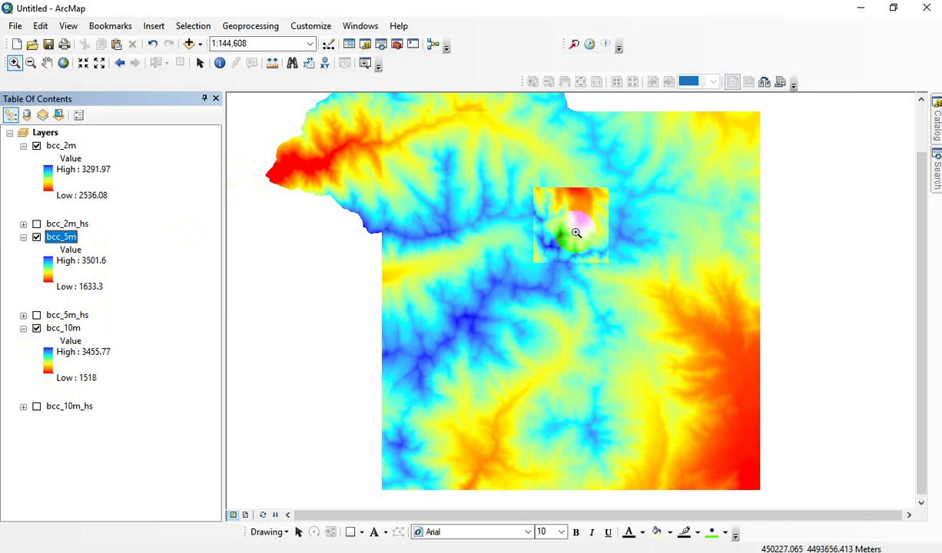
click(36, 147)
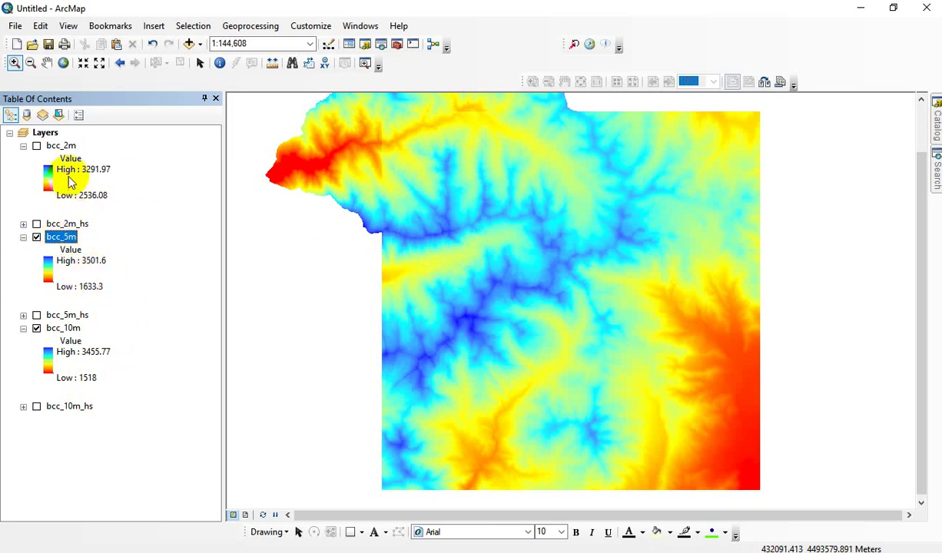
Step: Turn bcc_2m back on and stretch it with custom statistics imported from bcc_5m (1633.3–3501.6)
click(37, 146)
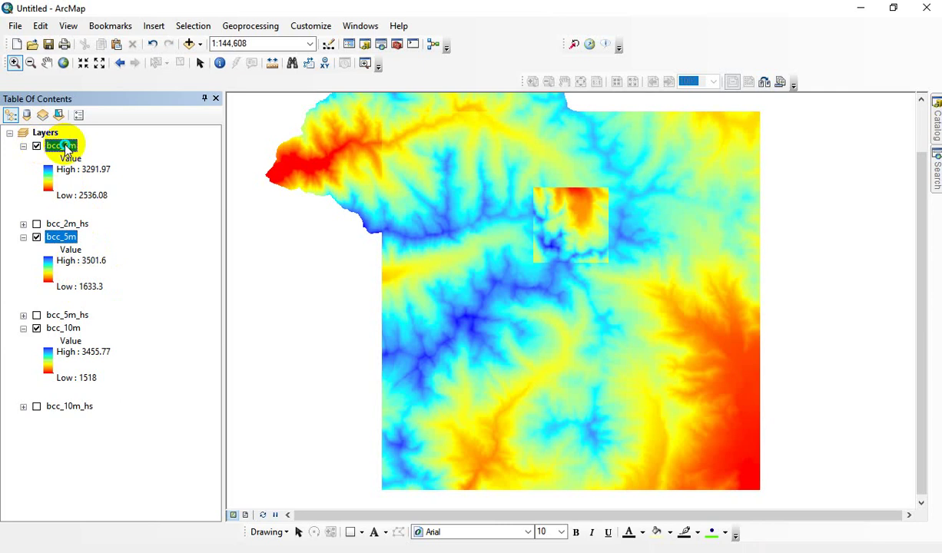
right_click(66, 148)
click(126, 355)
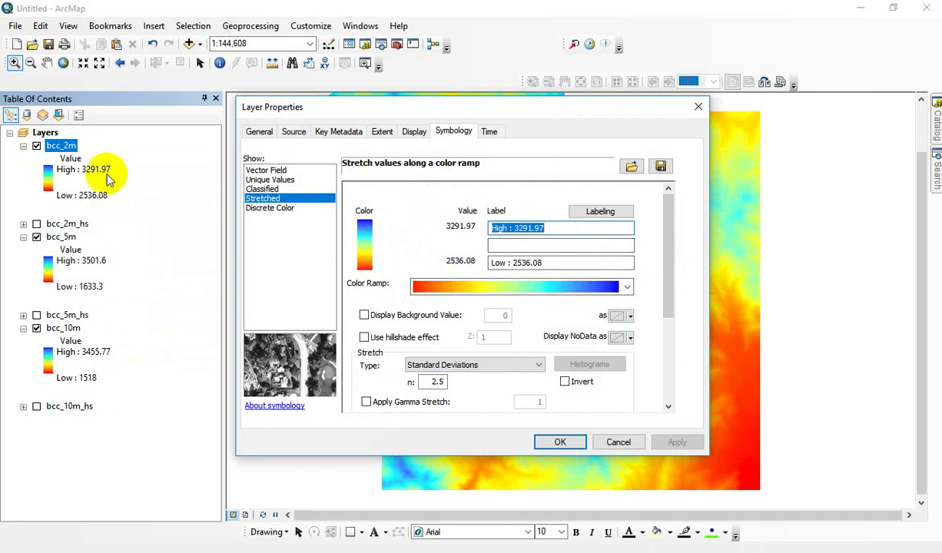
drag(673, 235, 672, 326)
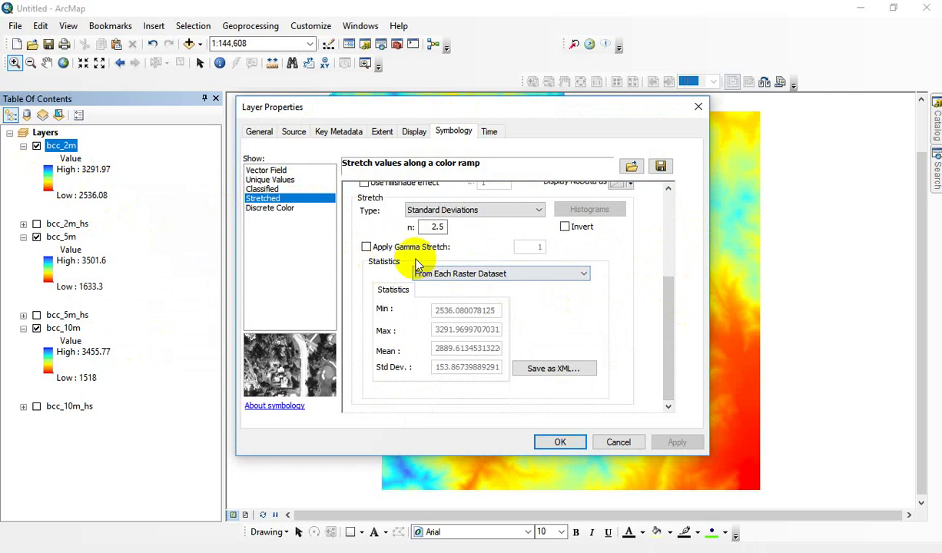
click(538, 281)
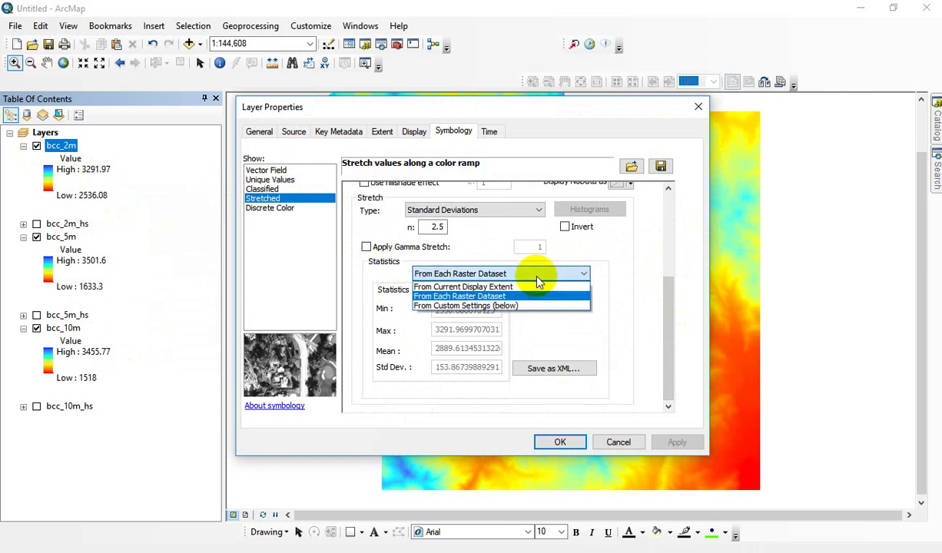
click(473, 304)
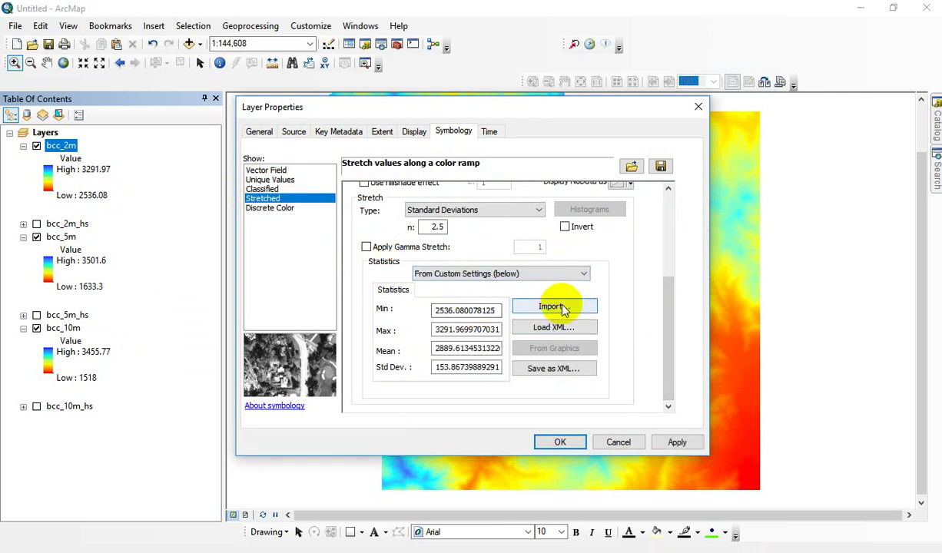
click(561, 308)
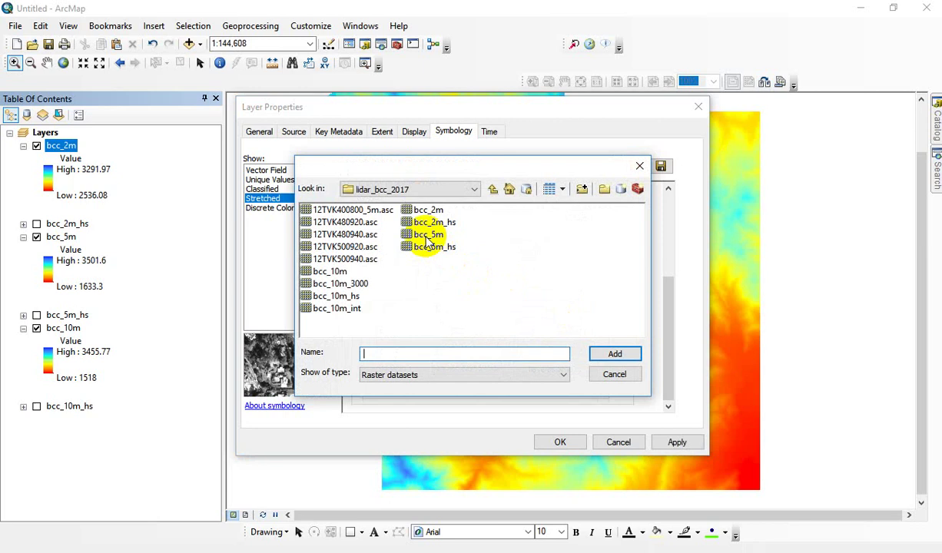
click(618, 354)
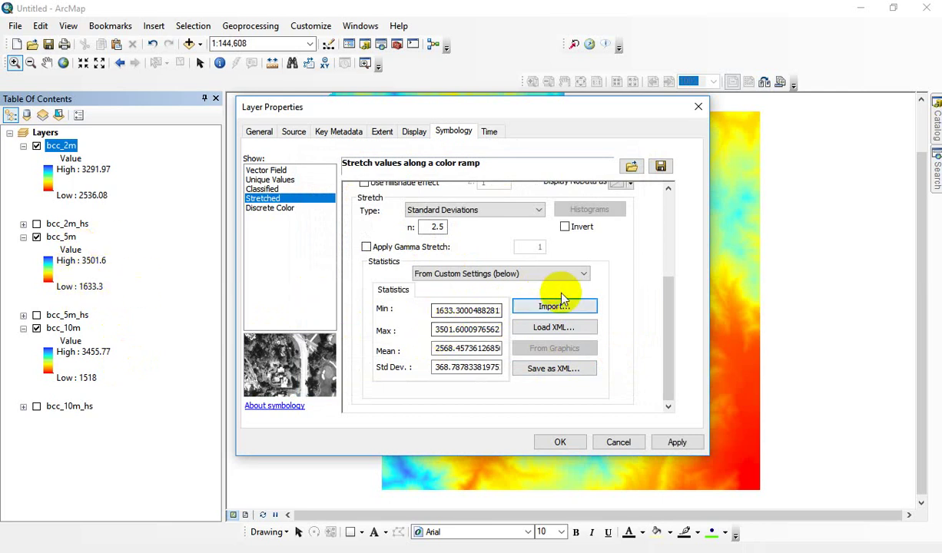
click(559, 445)
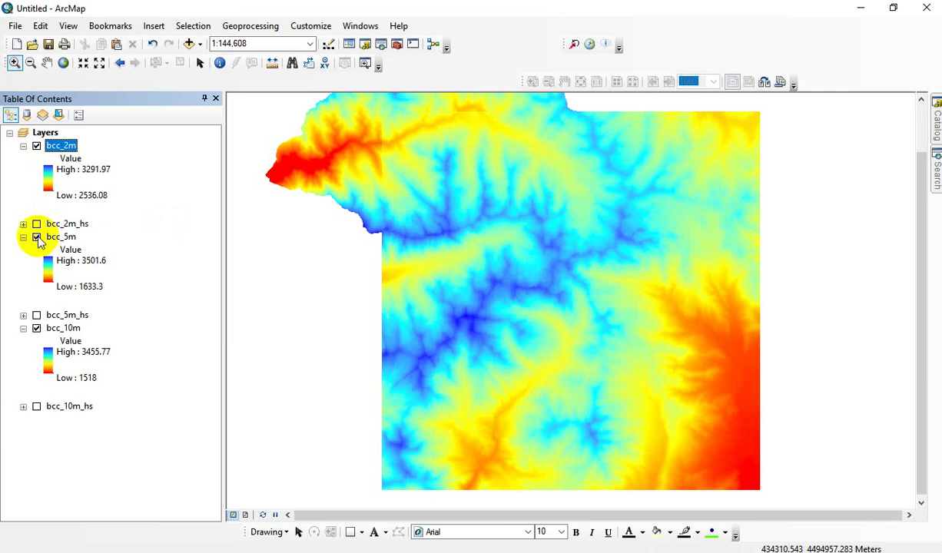
click(37, 238)
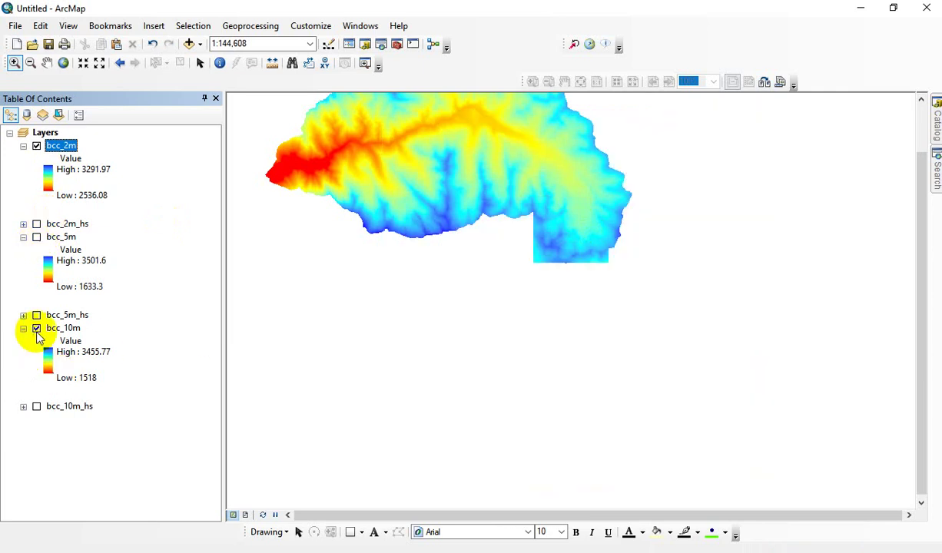
click(36, 329)
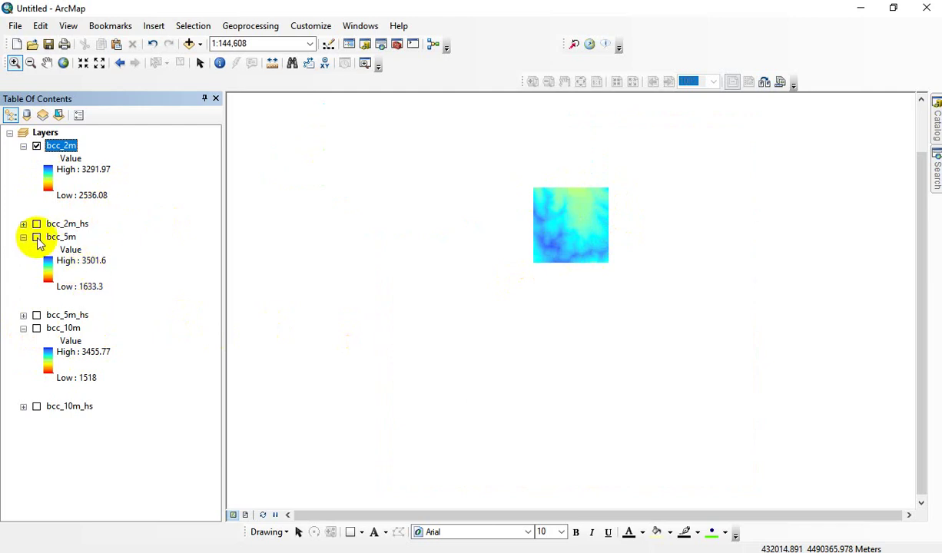
click(37, 237)
click(37, 328)
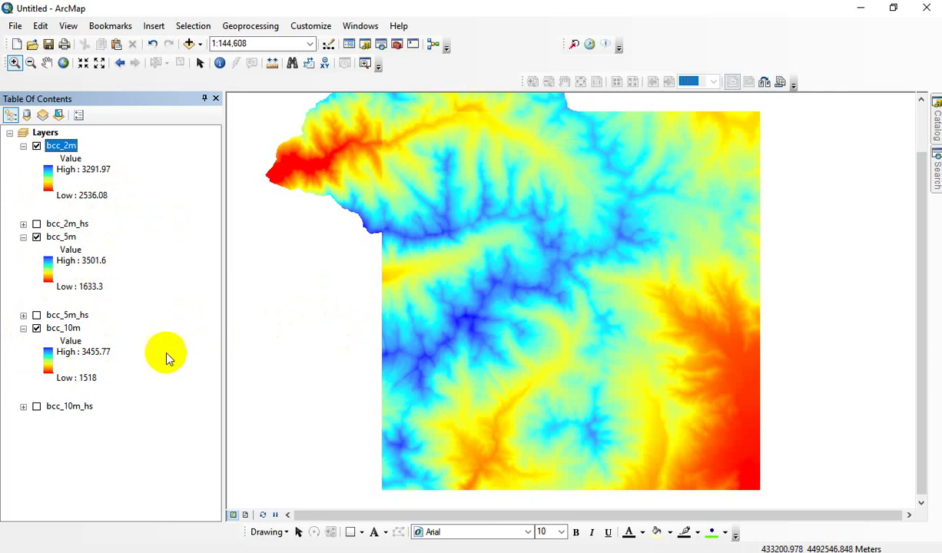
Step: Set bcc_10m's stretch to custom statistics imported from bcc_5m (1633.3–3501.6)
right_click(67, 329)
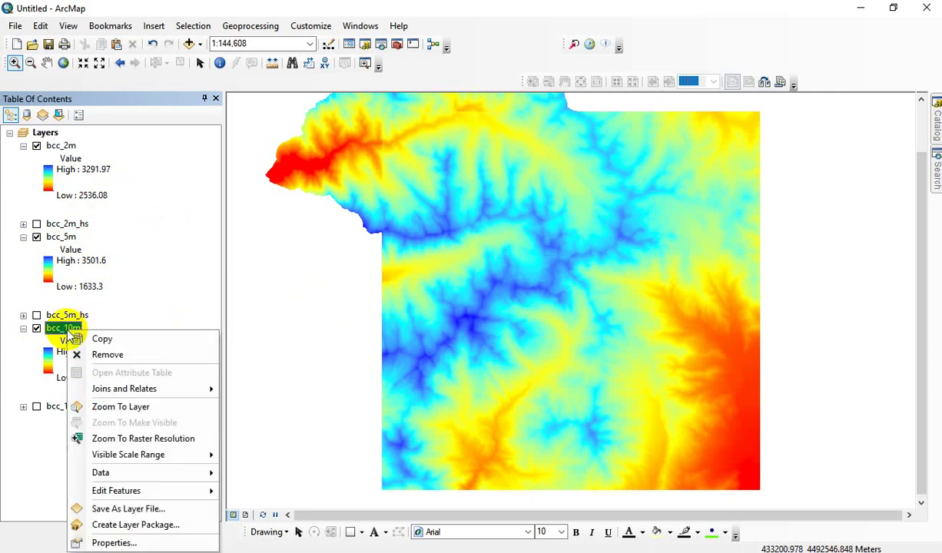
click(138, 542)
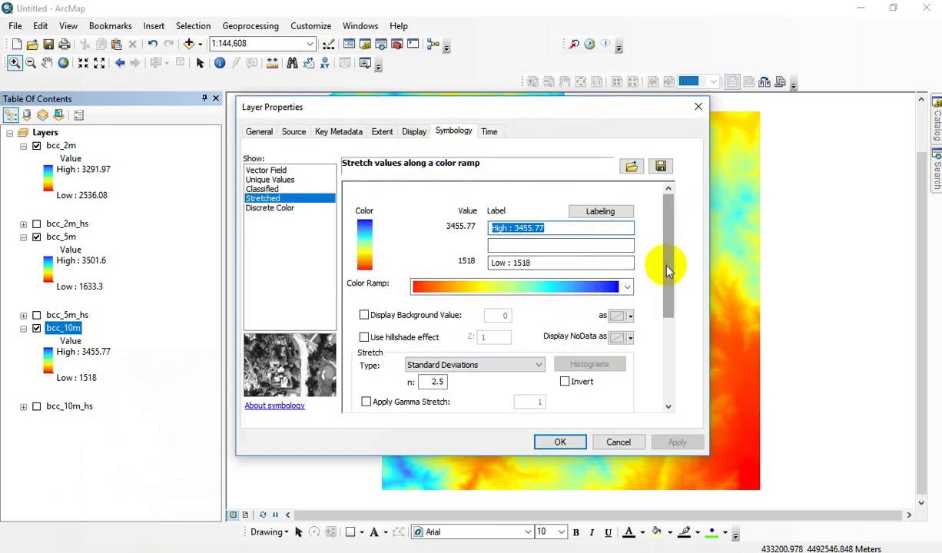
drag(668, 267, 665, 364)
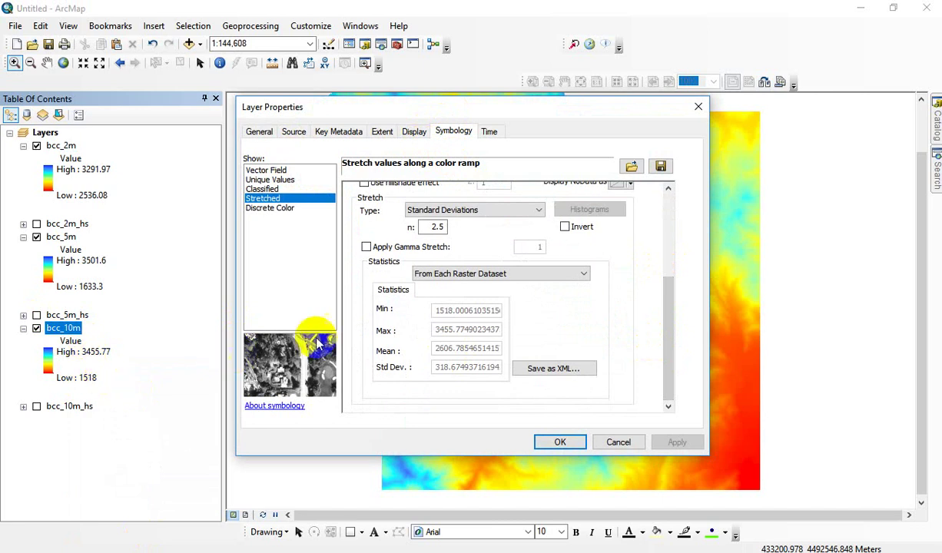
click(551, 280)
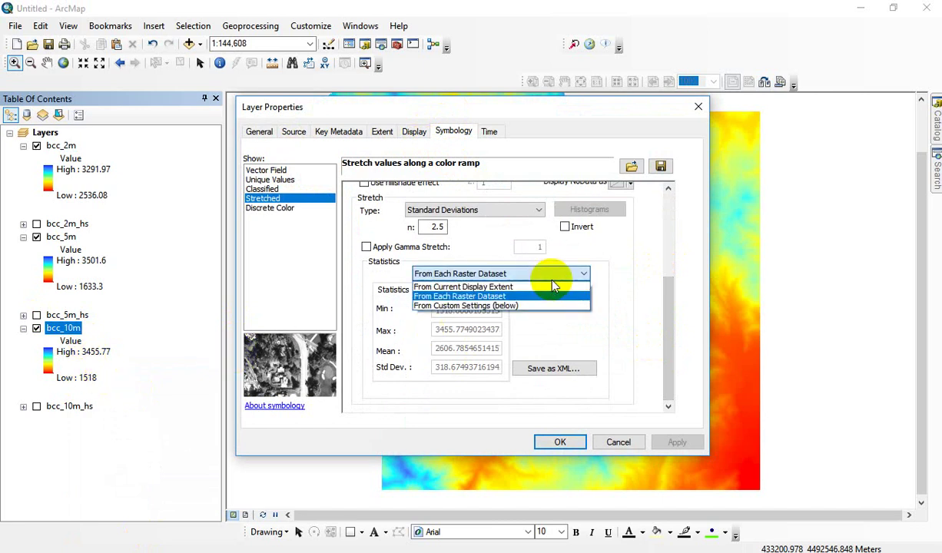
click(486, 306)
click(486, 308)
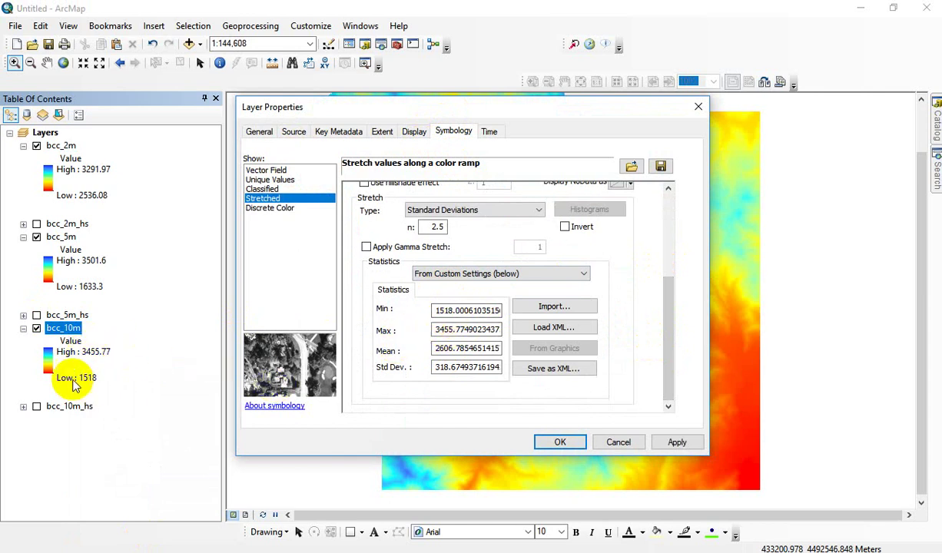
click(577, 306)
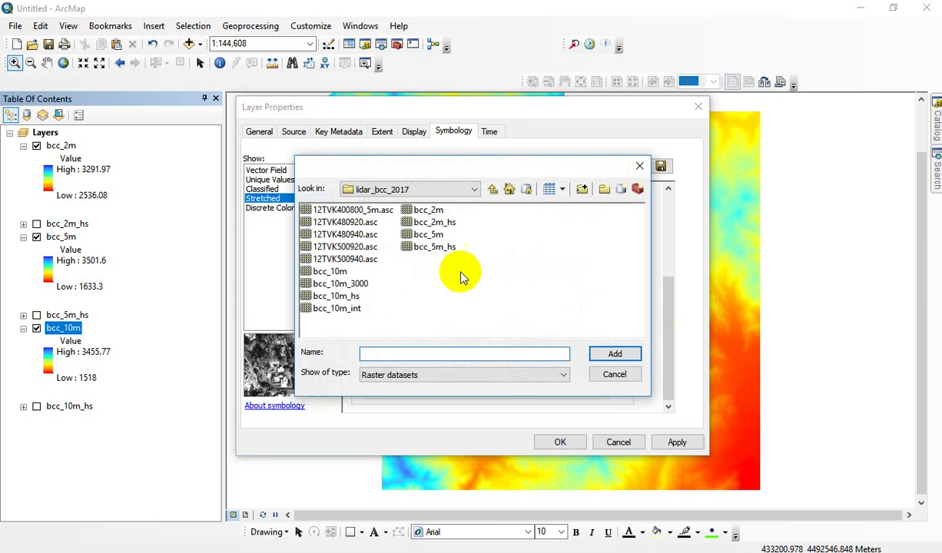
click(614, 354)
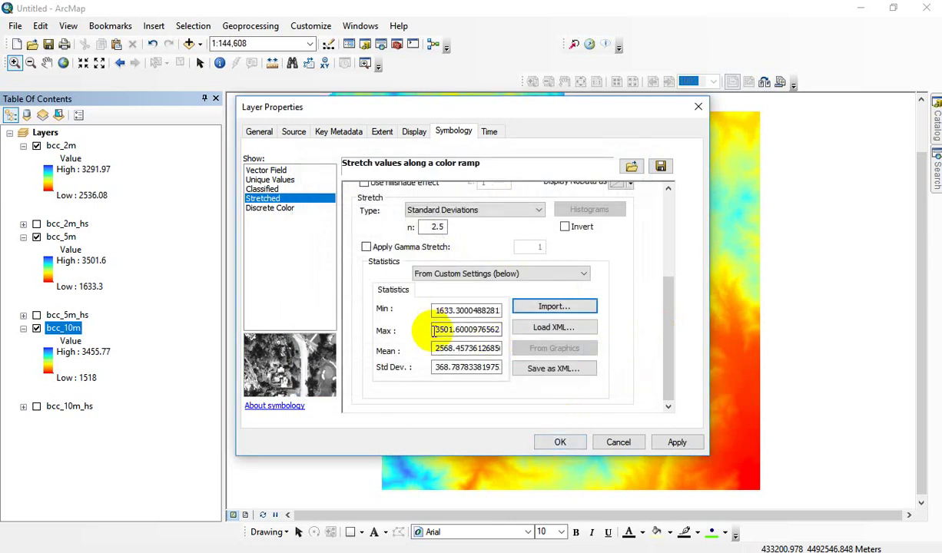
click(566, 442)
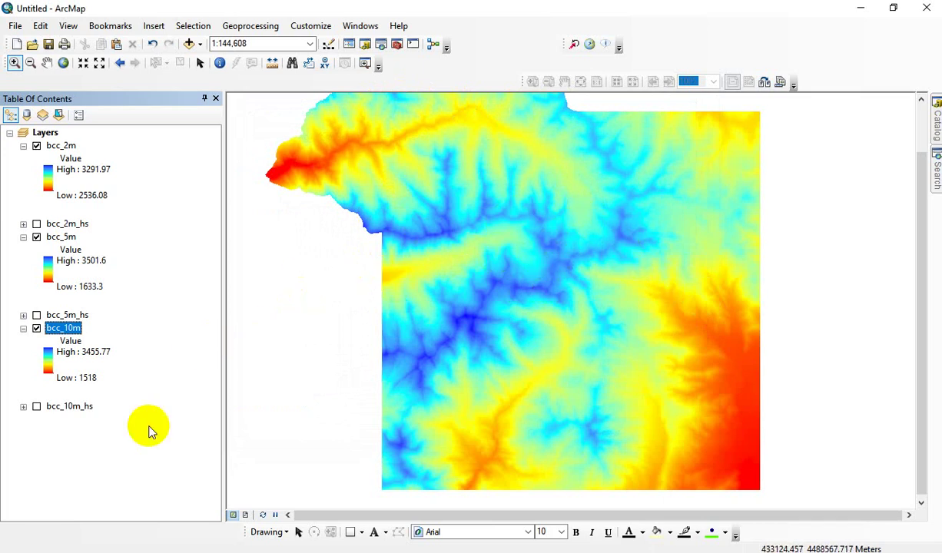
click(858, 9)
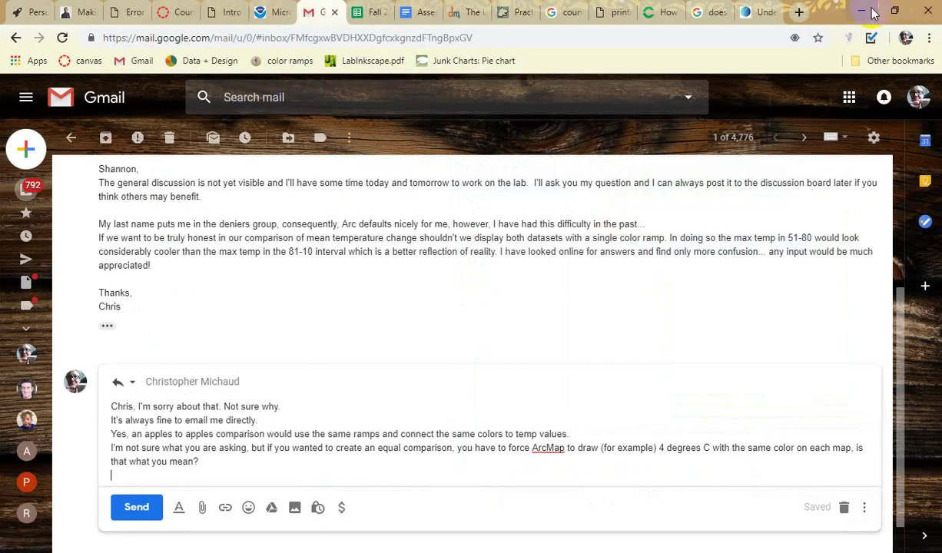
click(873, 13)
click(773, 87)
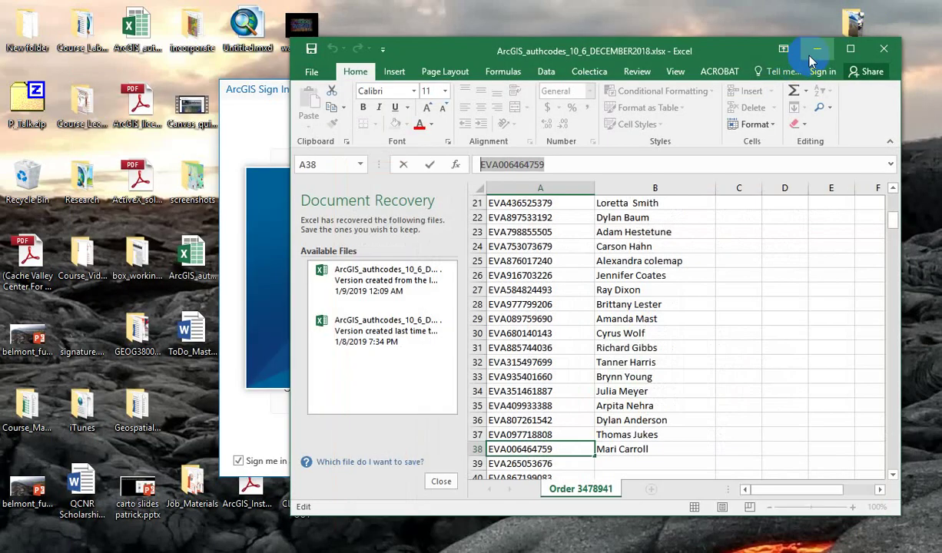